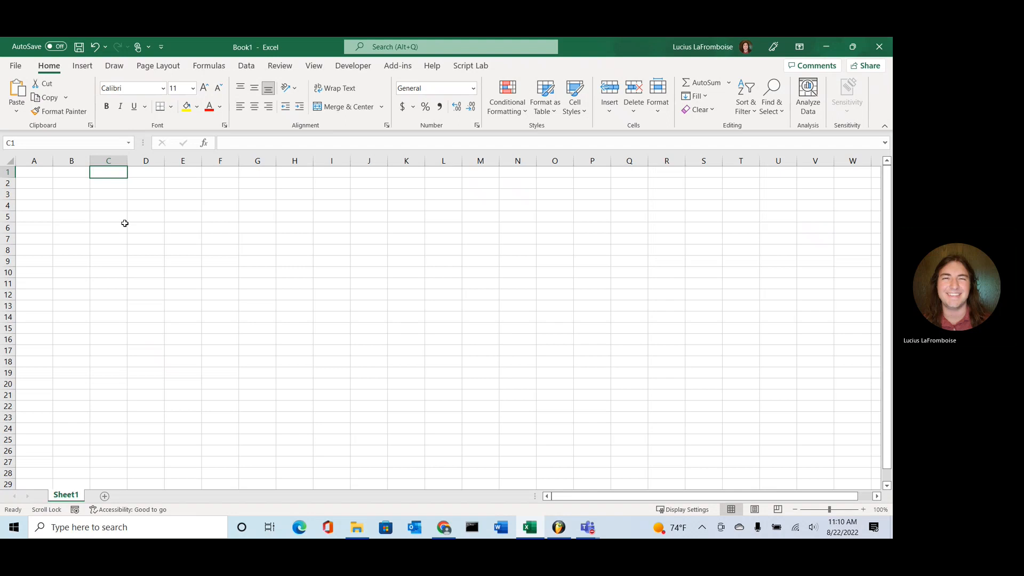
Enter the values 1, 2, 3, 4, -3, -2 and -20 down column A, from A1 to A7
click(125, 226)
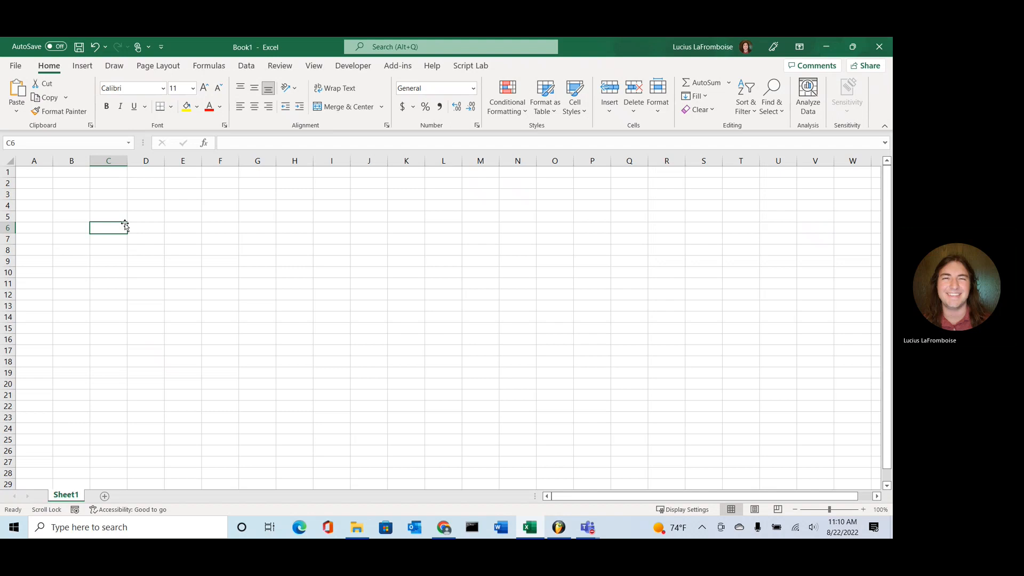
click(118, 168)
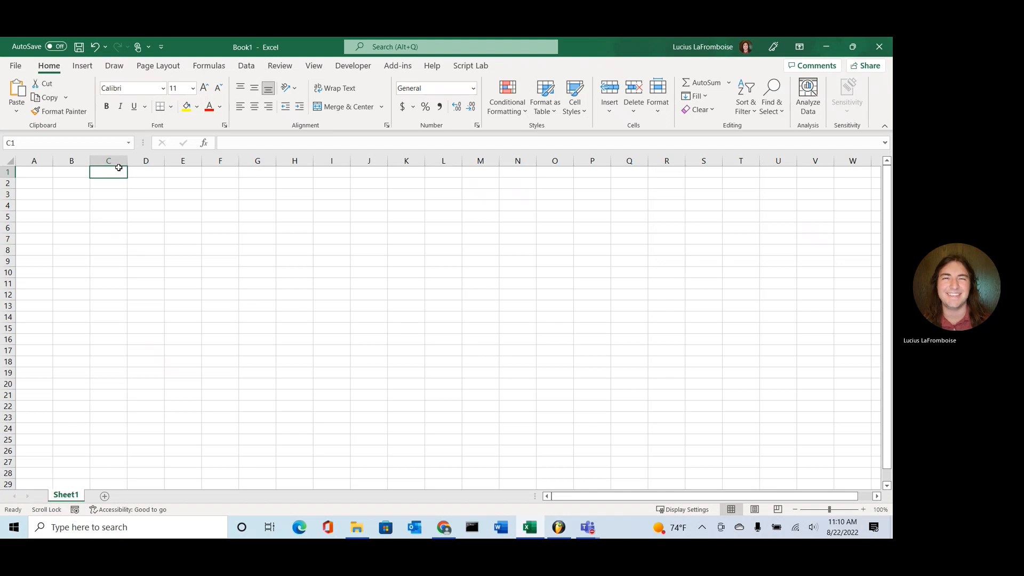
click(37, 168)
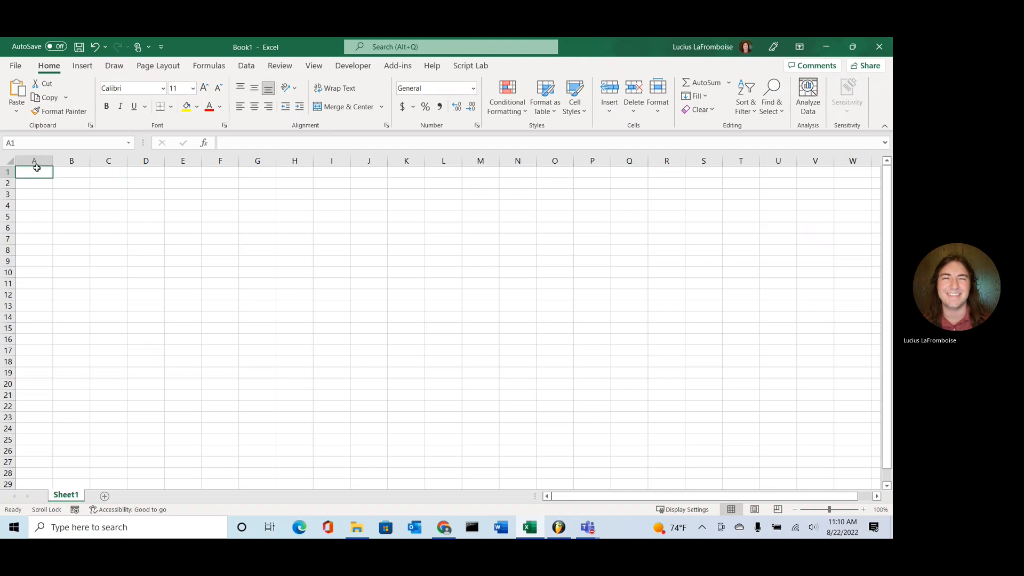
text(1)
key(Return)
text(2)
key(Return)
text(3)
key(Return)
text(4)
key(Return)
text(=3)
key(Return)
text(-2)
key(Return)
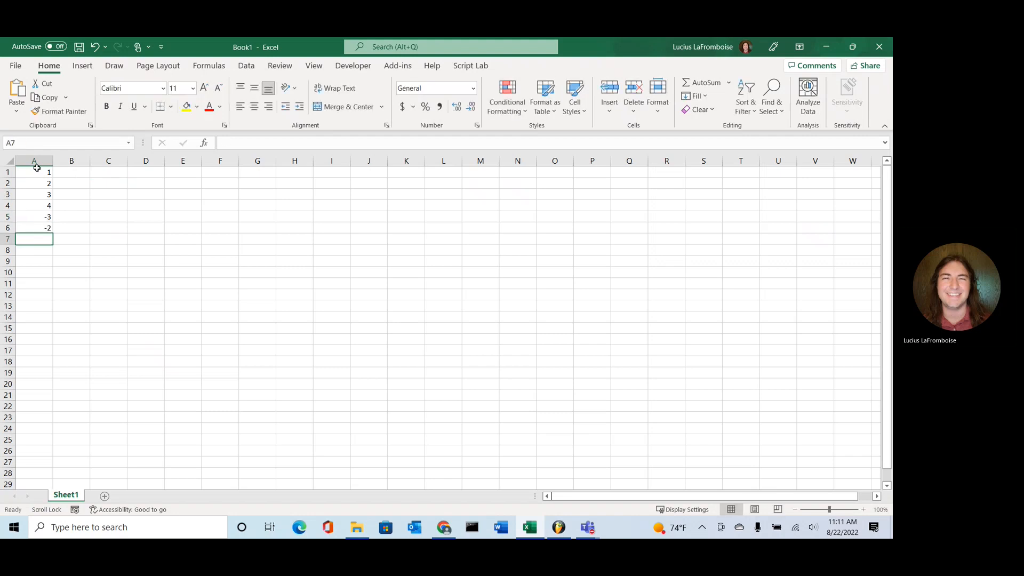
text(-20)
key(Return)
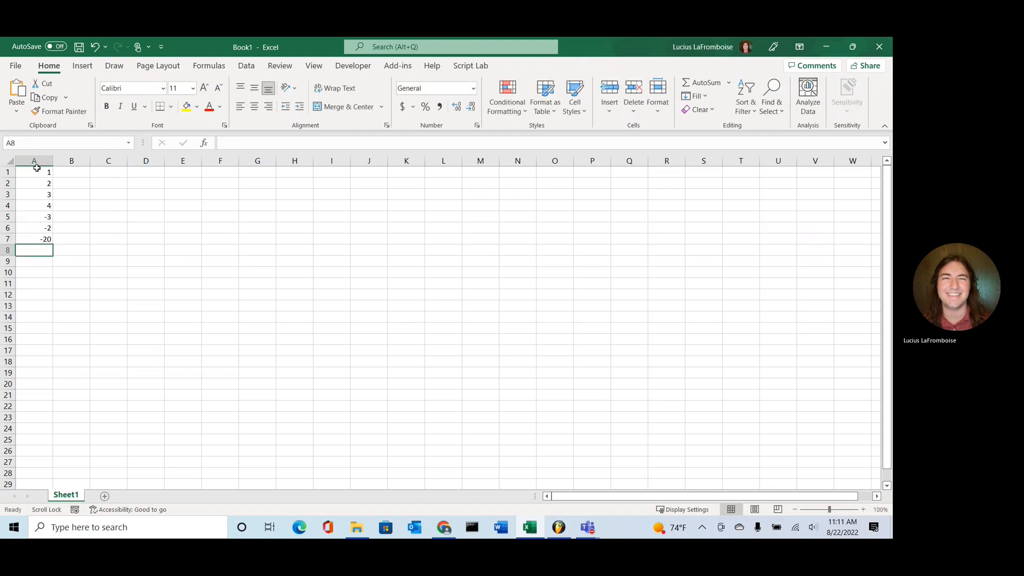
Start a formula in cell C1 with the COUNTIF function chosen from the function suggestions
click(92, 176)
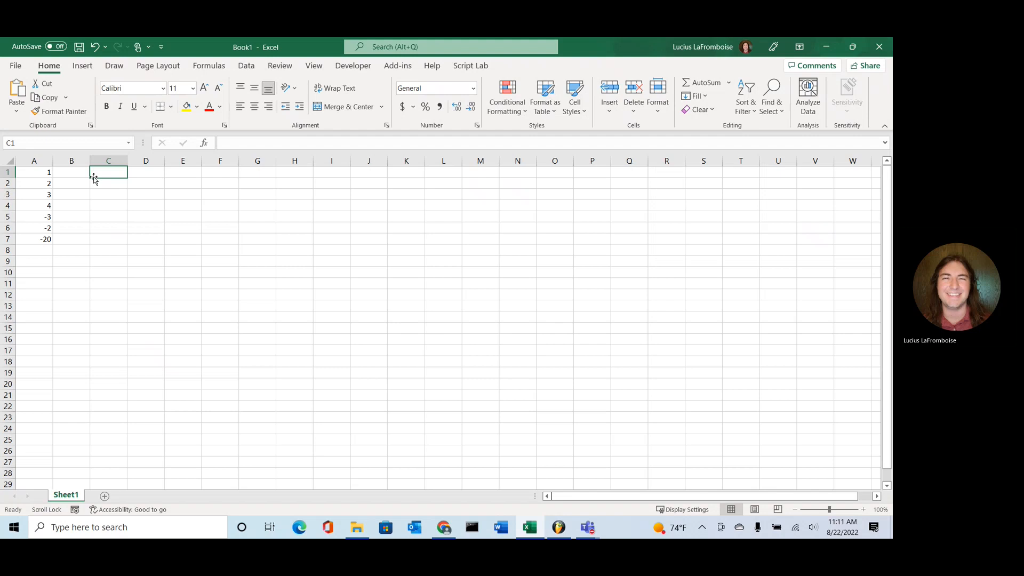
text(=Coun)
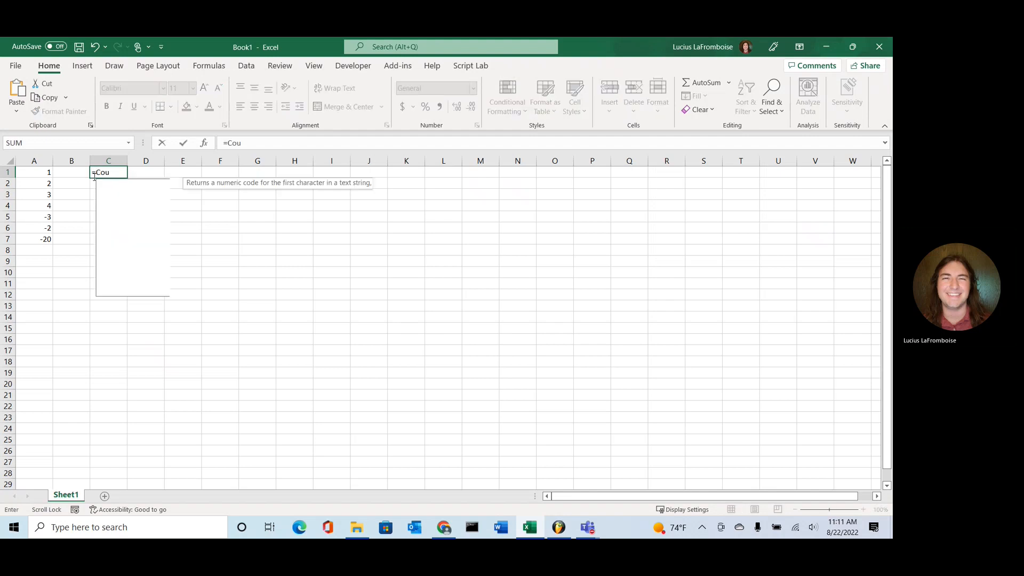
key(Down)
key(Down)
key(Down)
key(Tab)
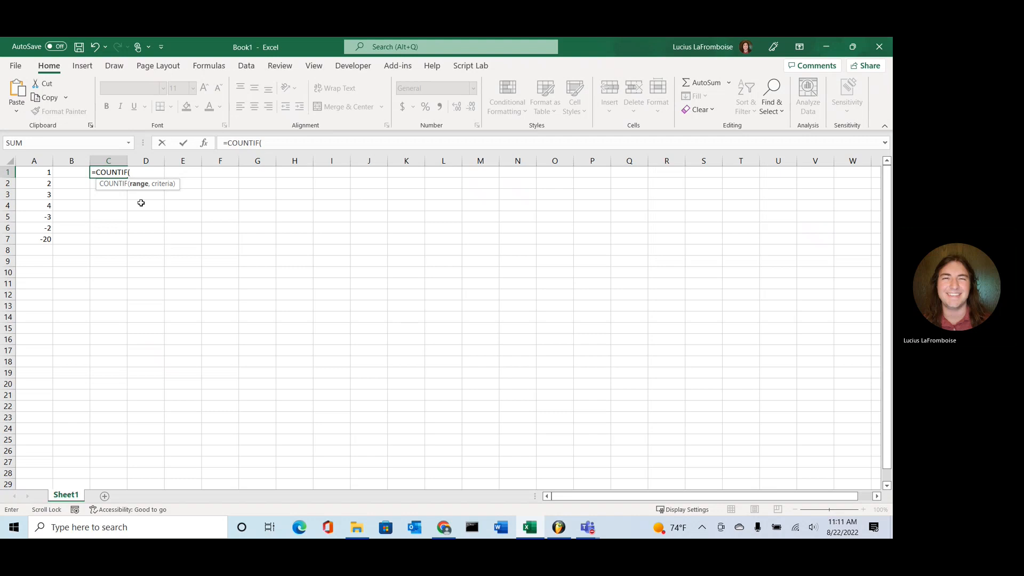
Delete the function name from the C1 formula and insert the suggested COUNTIF function again
click(277, 143)
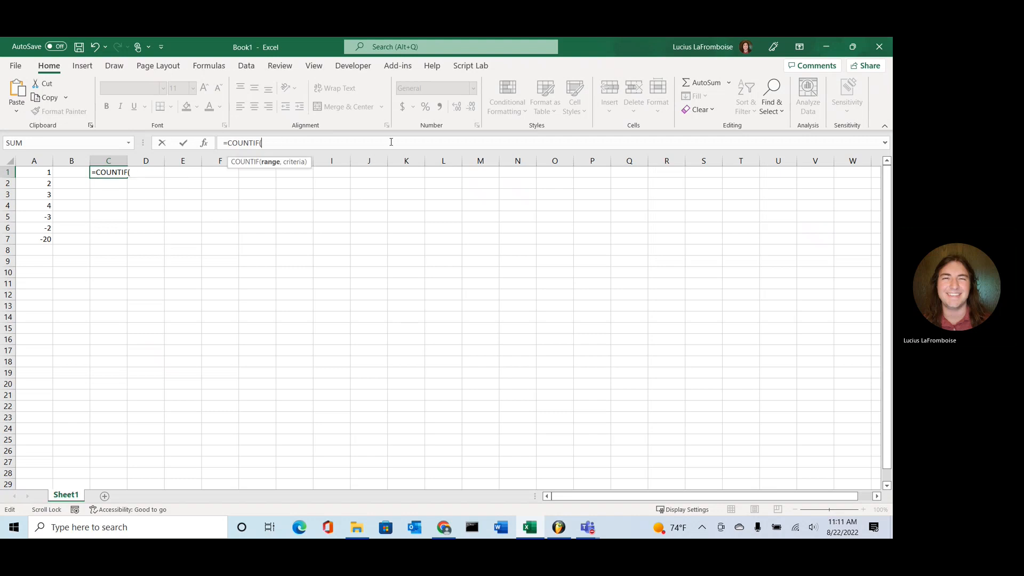
key(BackSpace)
key(BackSpace)
key(BackSpace)
key(BackSpace)
key(BackSpace)
key(BackSpace)
key(BackSpace)
key(BackSpace)
text(counti)
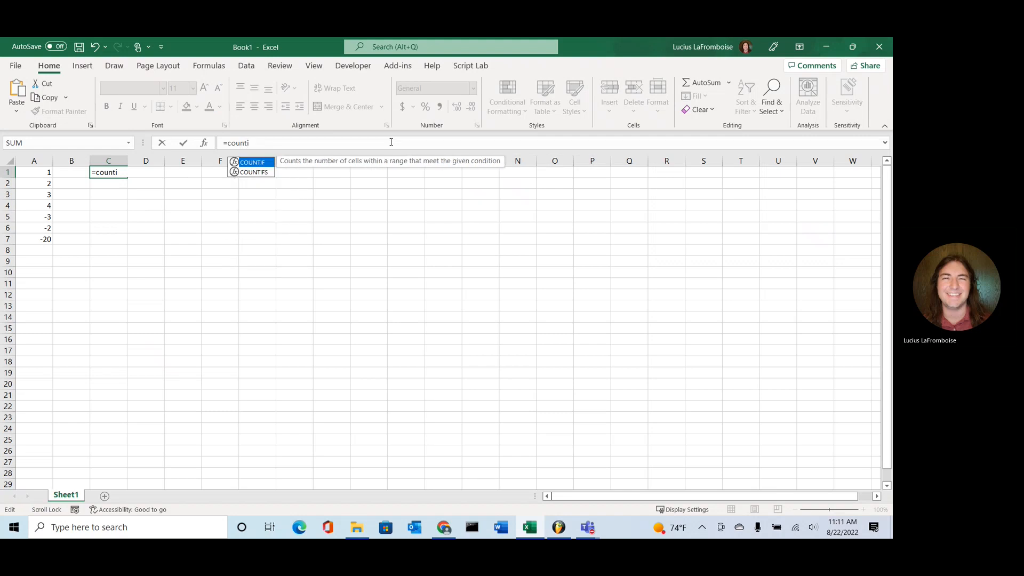
key(Tab)
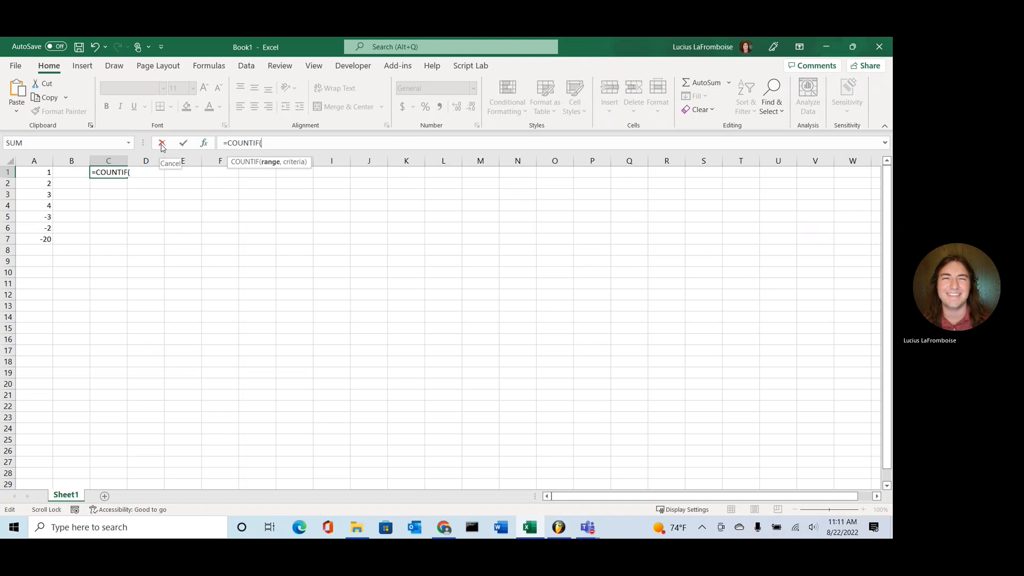
Bring up the Function Arguments for COUNTIF and set its range to the numbers in A1:A7
click(204, 148)
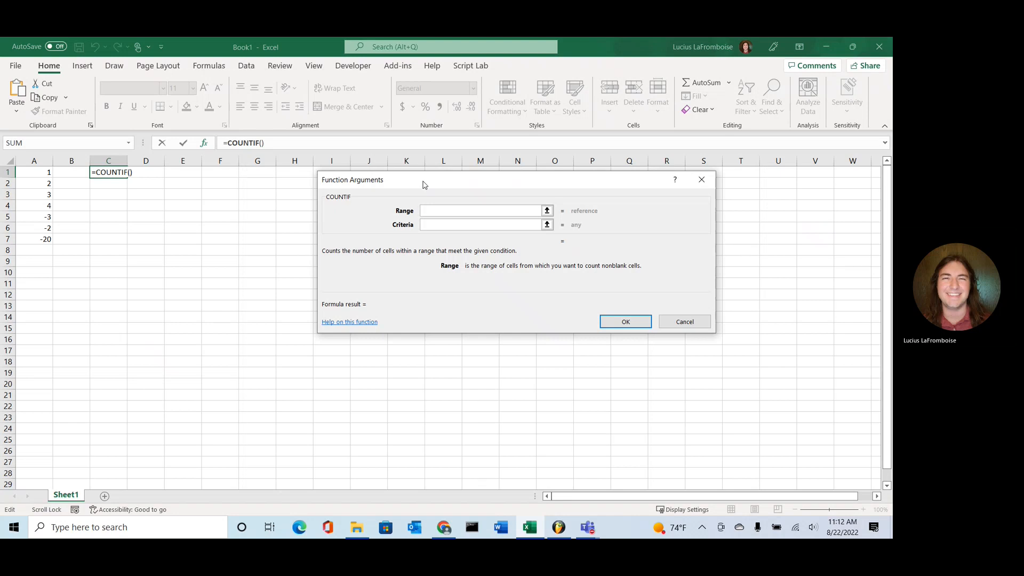
click(447, 226)
click(460, 213)
click(458, 225)
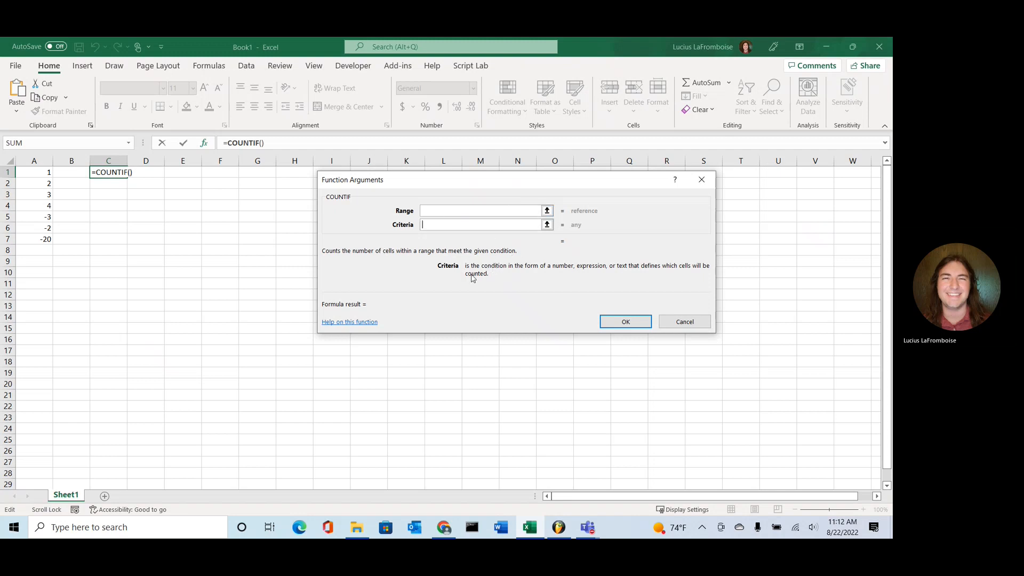
click(496, 212)
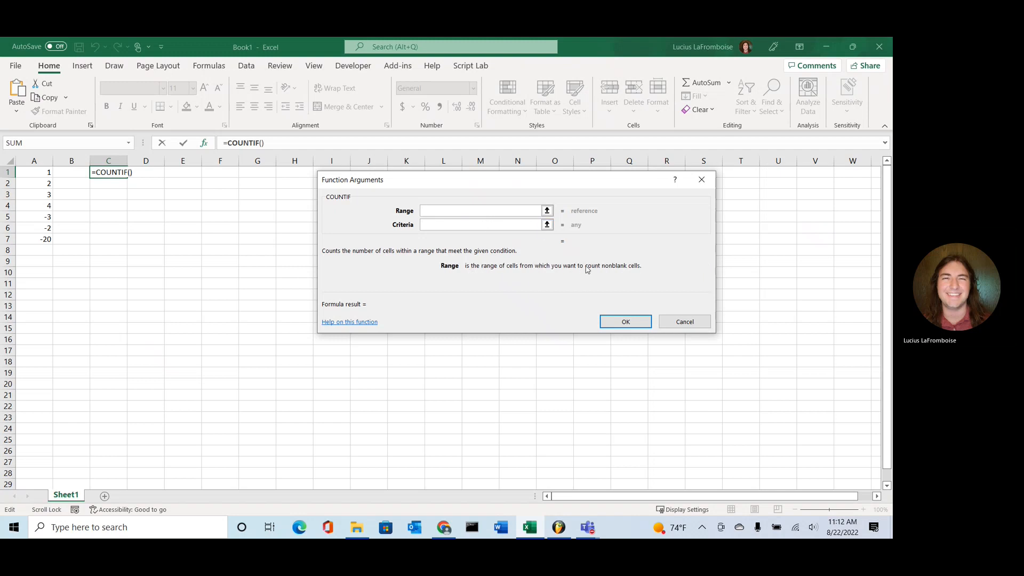
click(547, 211)
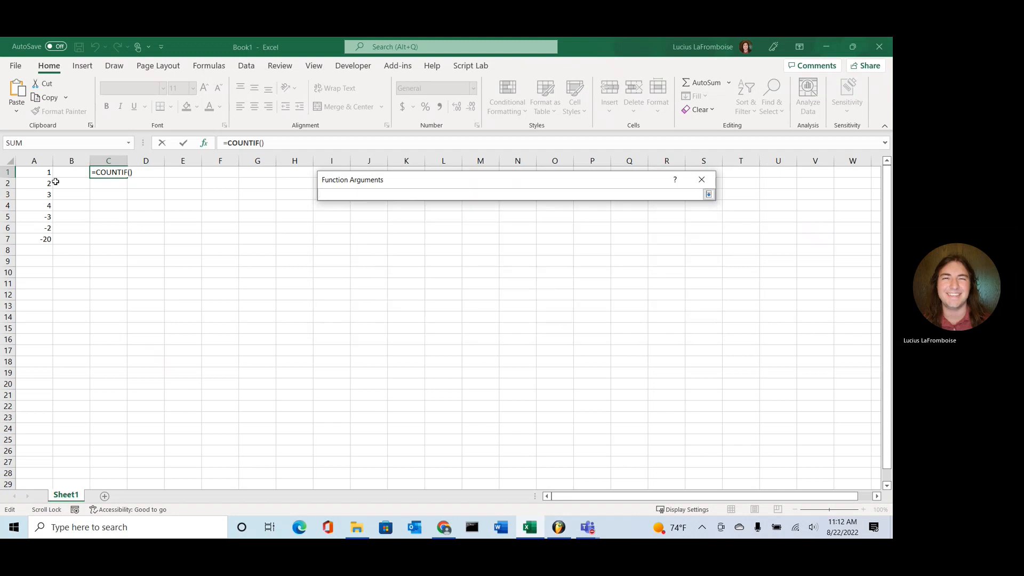
drag(49, 173, 51, 244)
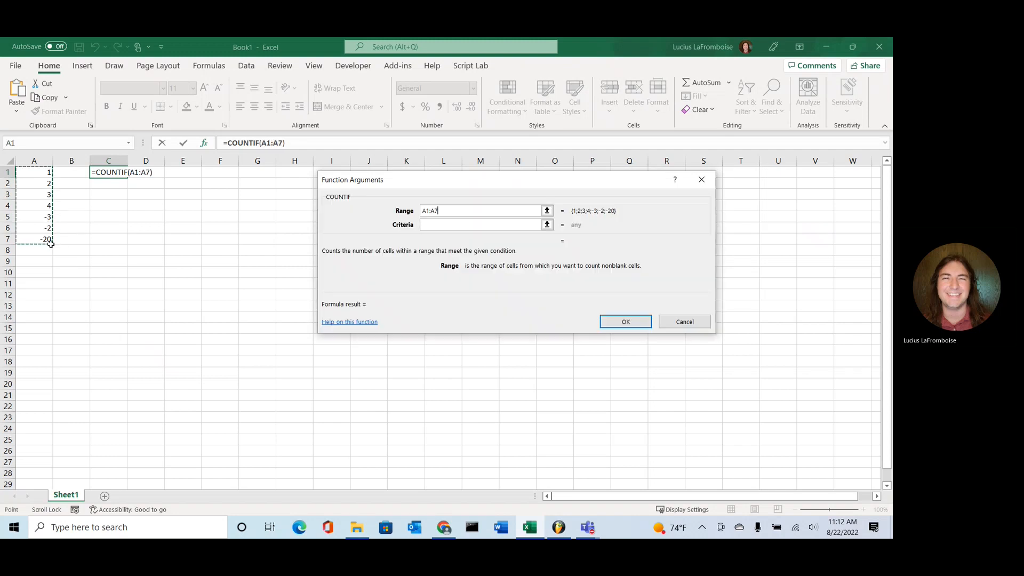
click(545, 212)
key(Return)
Set the COUNTIF criteria argument to "<0" to count the negative numbers
click(464, 225)
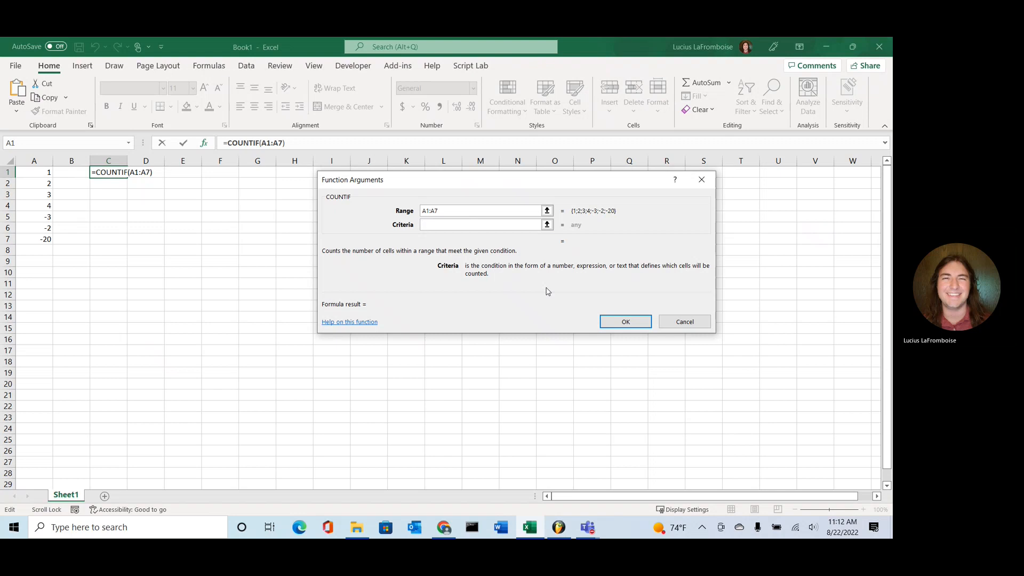
text(")
text(<0")
key(BackSpace)
key(BackSpace)
key(BackSpace)
key(BackSpace)
text(<0)
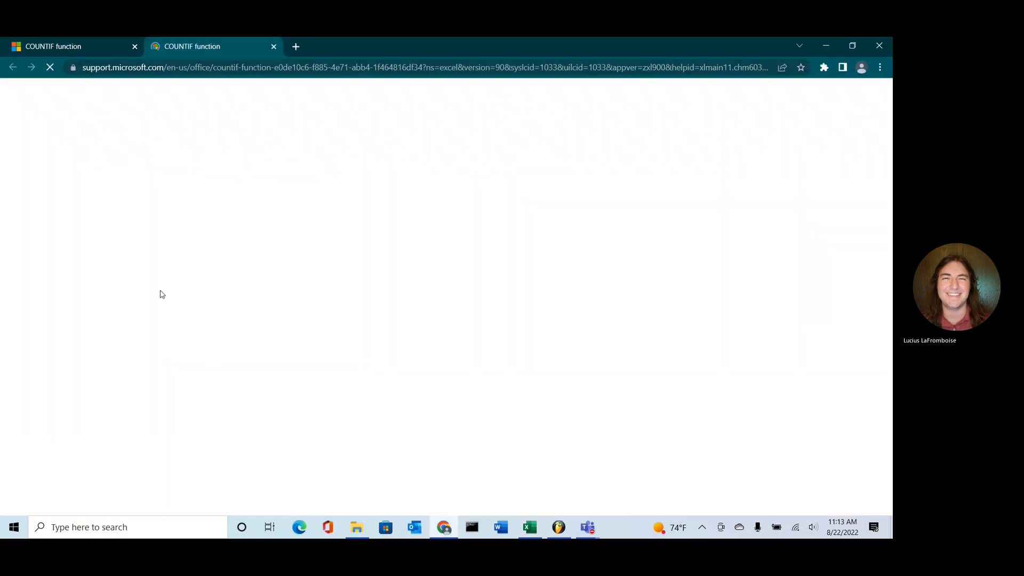
Look through the example formulas and descriptions on the COUNTIF function help page, and close the browser
scroll(294, 288, down, 2)
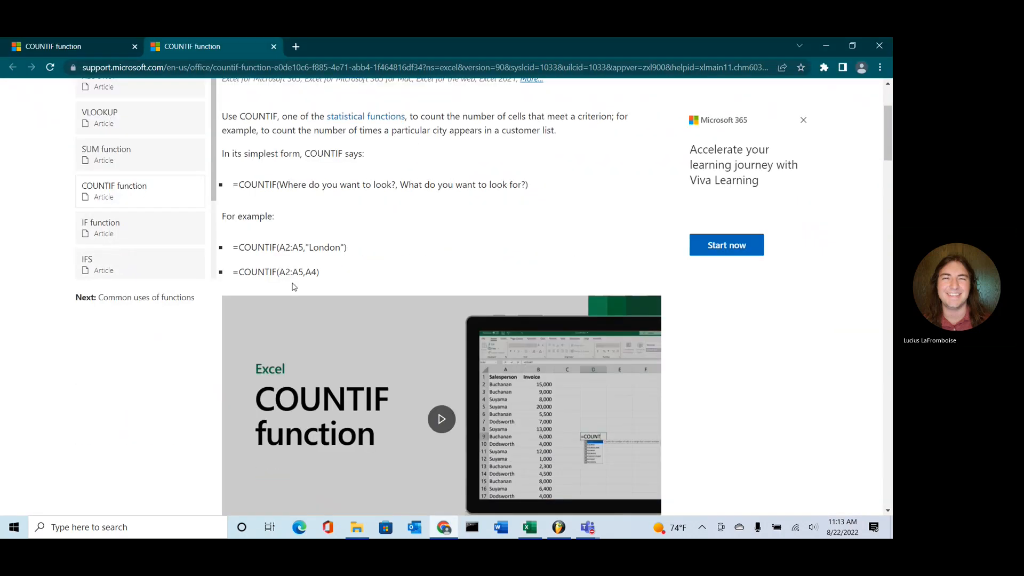
scroll(293, 290, down, 10)
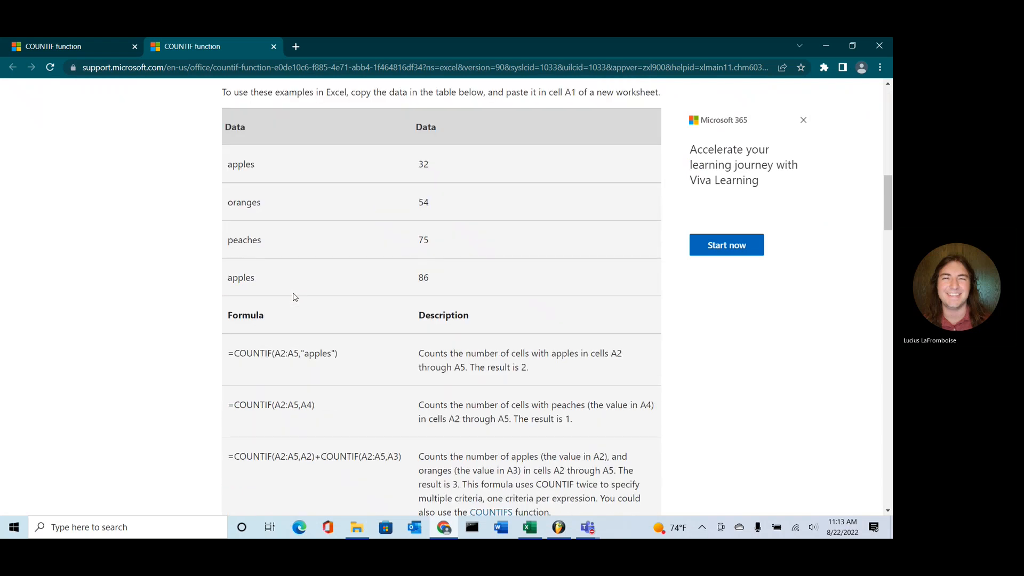
scroll(293, 293, down, 7)
scroll(463, 337, up, 1)
scroll(463, 338, up, 4)
scroll(463, 335, down, 3)
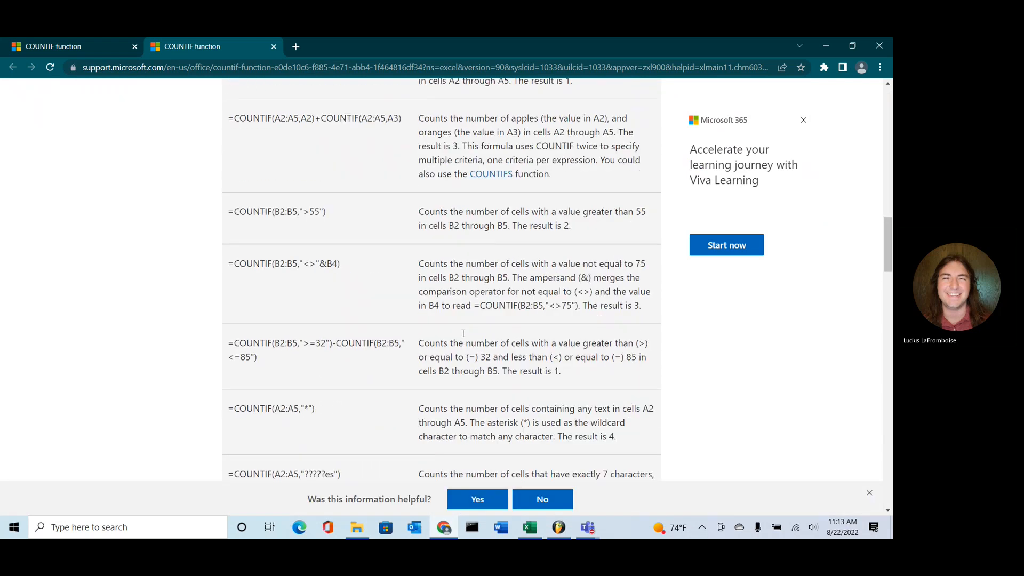
scroll(463, 335, down, 1)
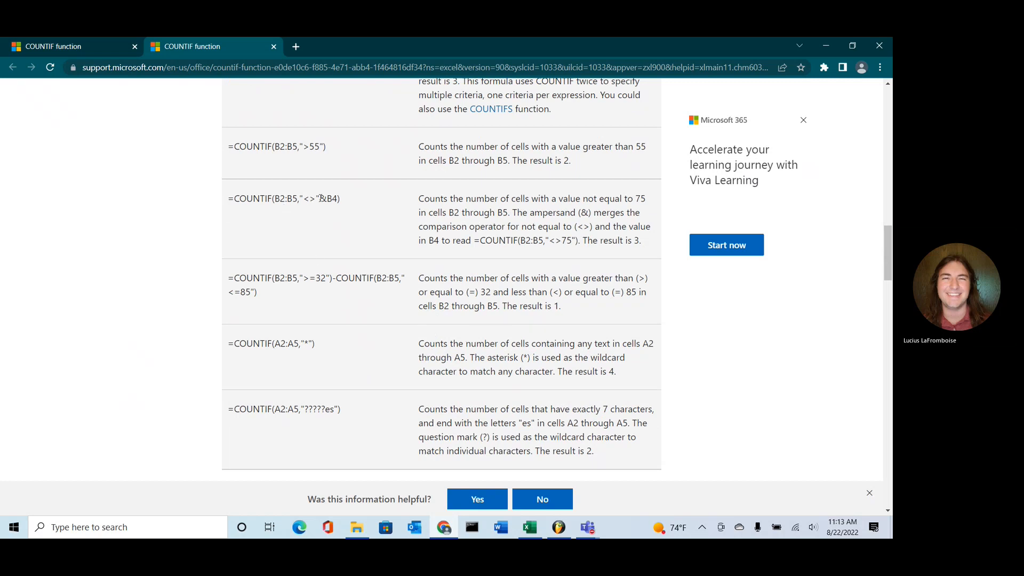
scroll(312, 160, up, 10)
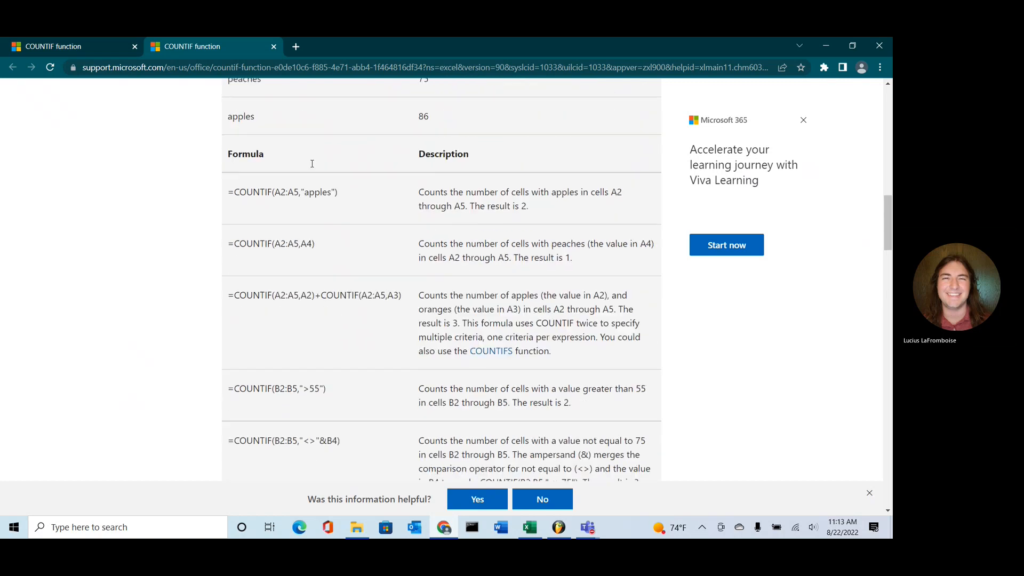
scroll(312, 163, down, 8)
scroll(313, 164, down, 1)
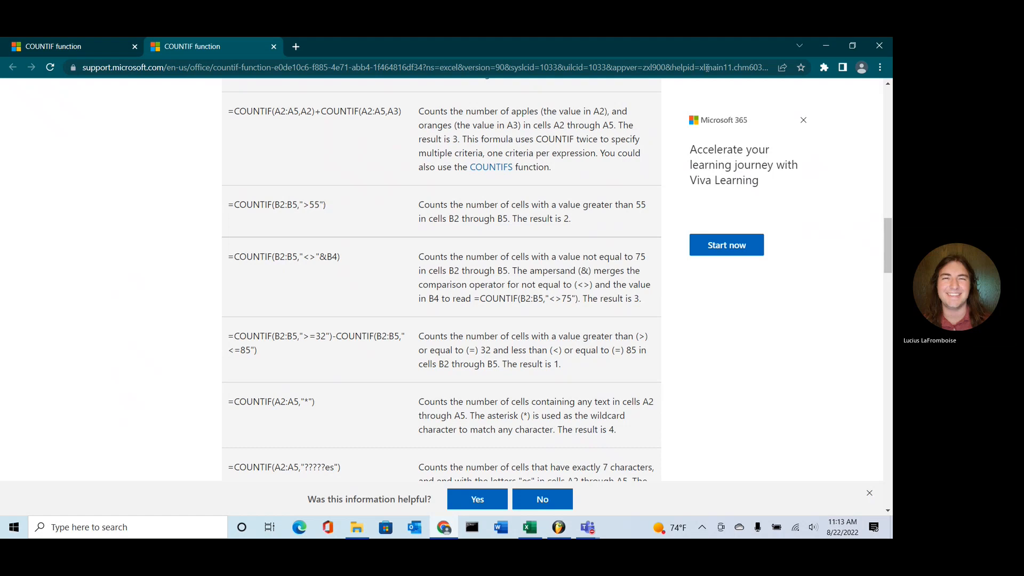
click(880, 47)
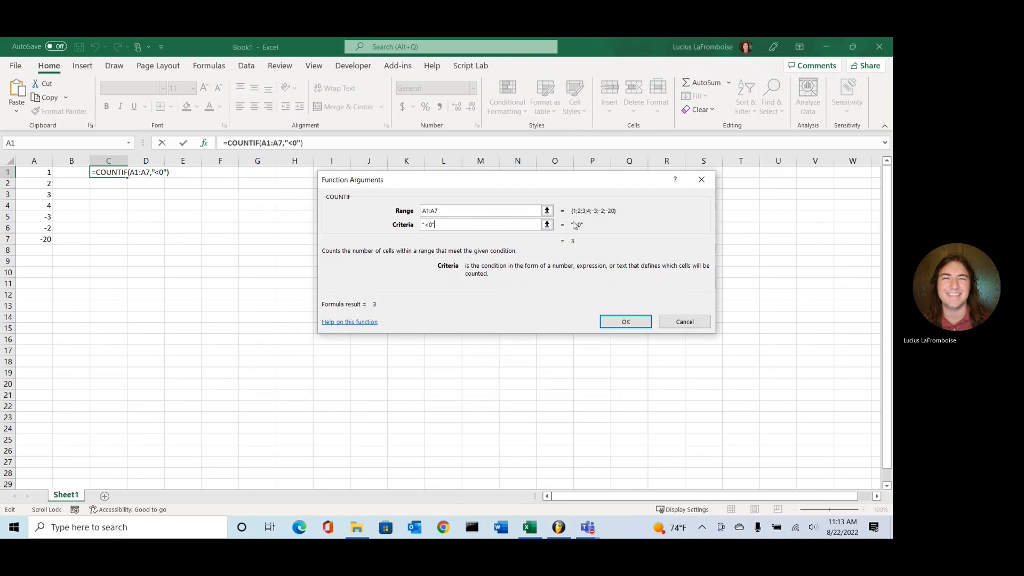
Replace the COUNTIF criteria with "<2" and accept the formula in cell C1
drag(462, 227, 321, 224)
text(<2)
click(624, 322)
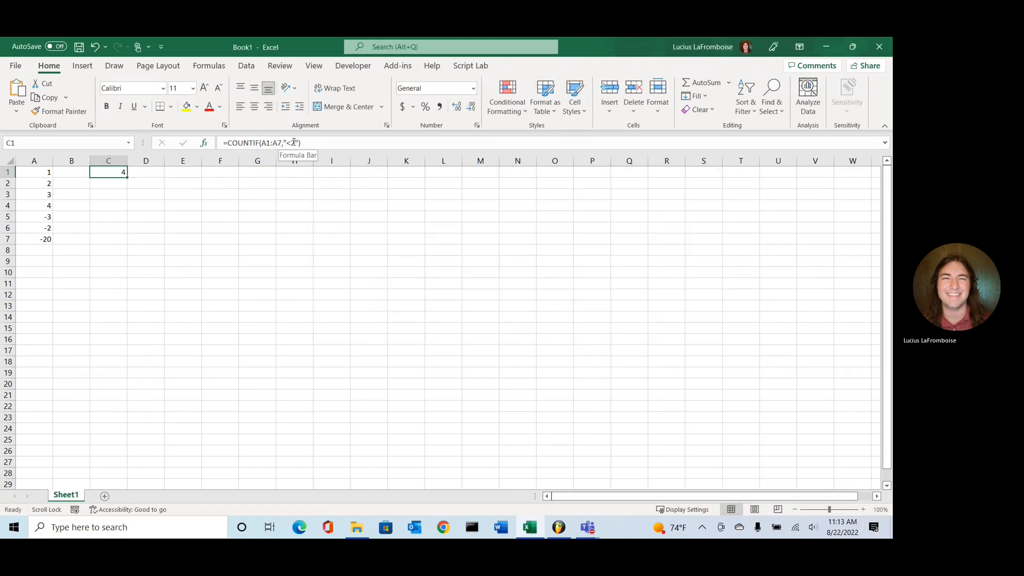
Try to enter the C1 COUNTIF formula with the criterion <2 written without quotation marks
click(300, 143)
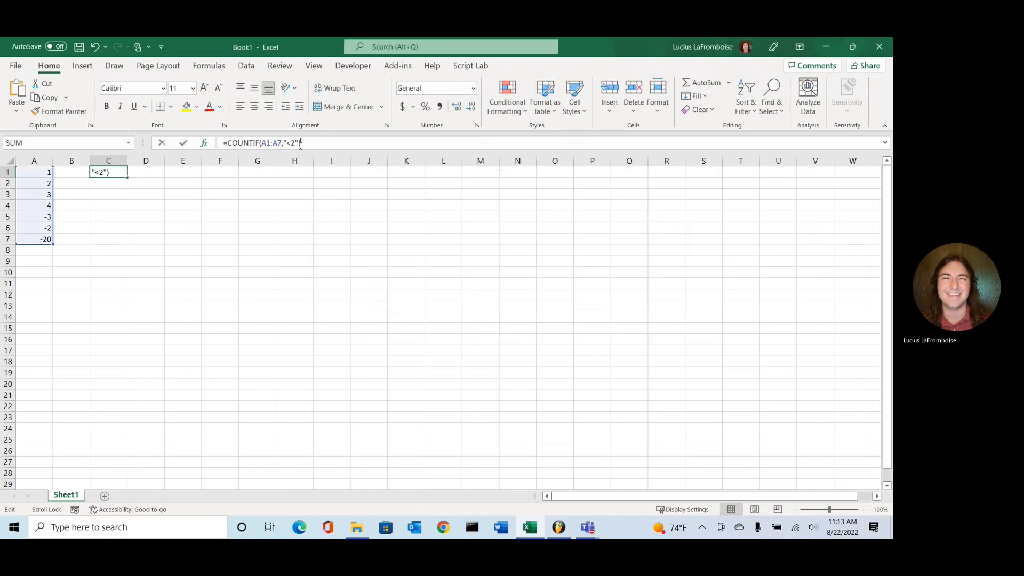
key(BackSpace)
key(BackSpace)
key(BackSpace)
key(BackSpace)
key(BackSpace)
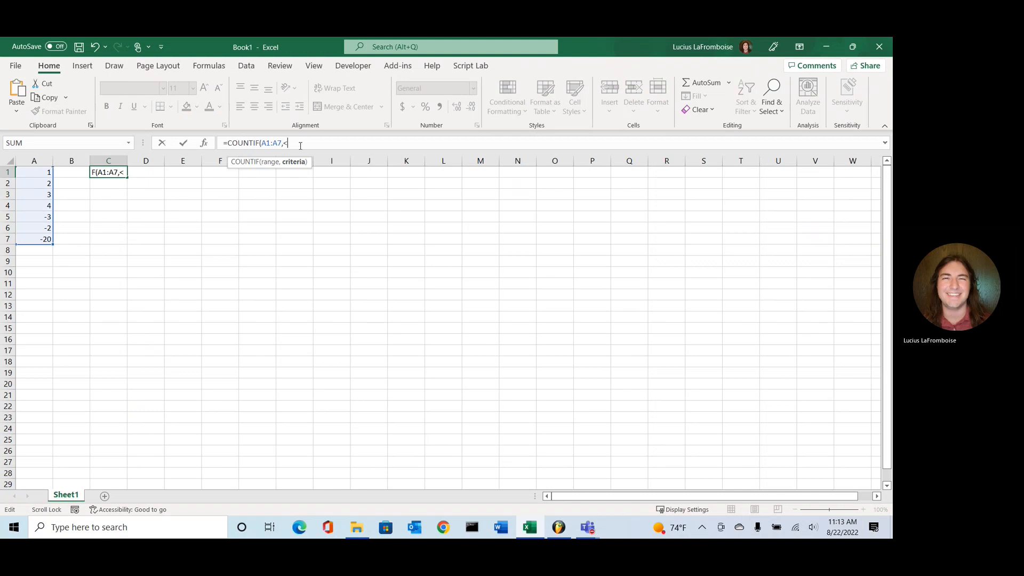
text(<2)
key(Return)
key(Return)
text())
key(Return)
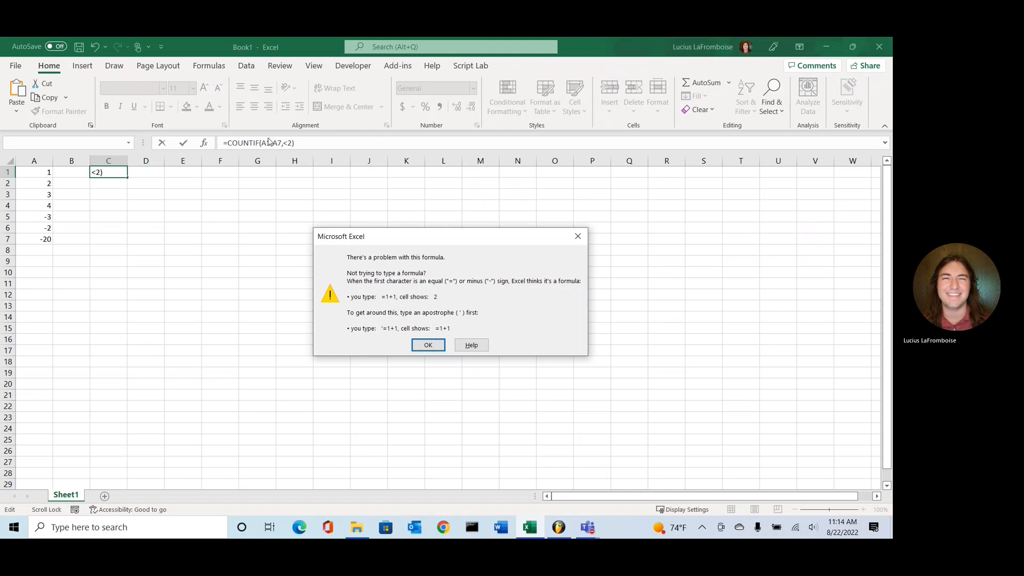
Dismiss the formula error and put quotation marks around <2, entering =COUNTIF(A1:A7,"<2") in C1
click(578, 235)
text(")
key(Right)
key(Right)
text(")
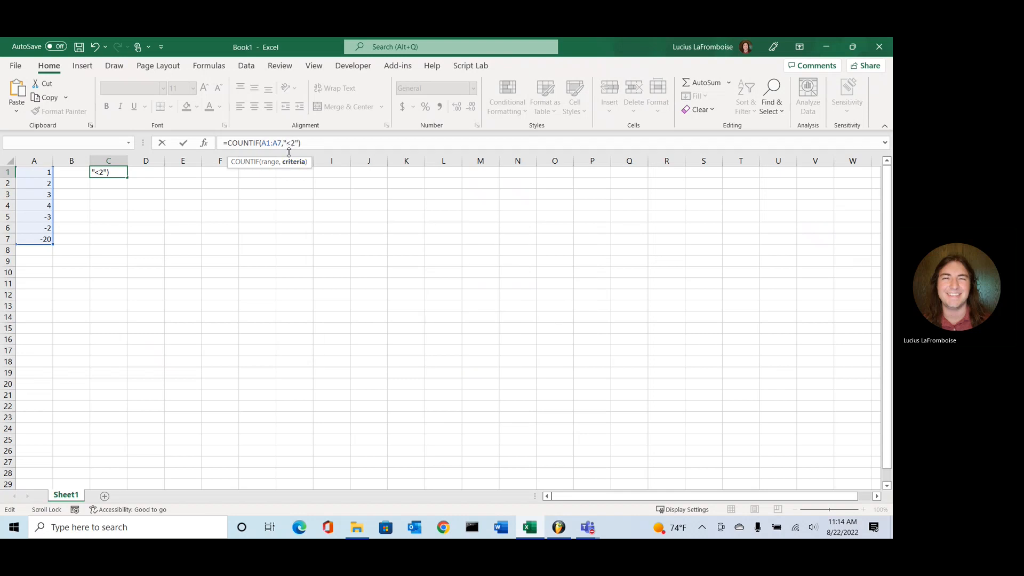
key(Return)
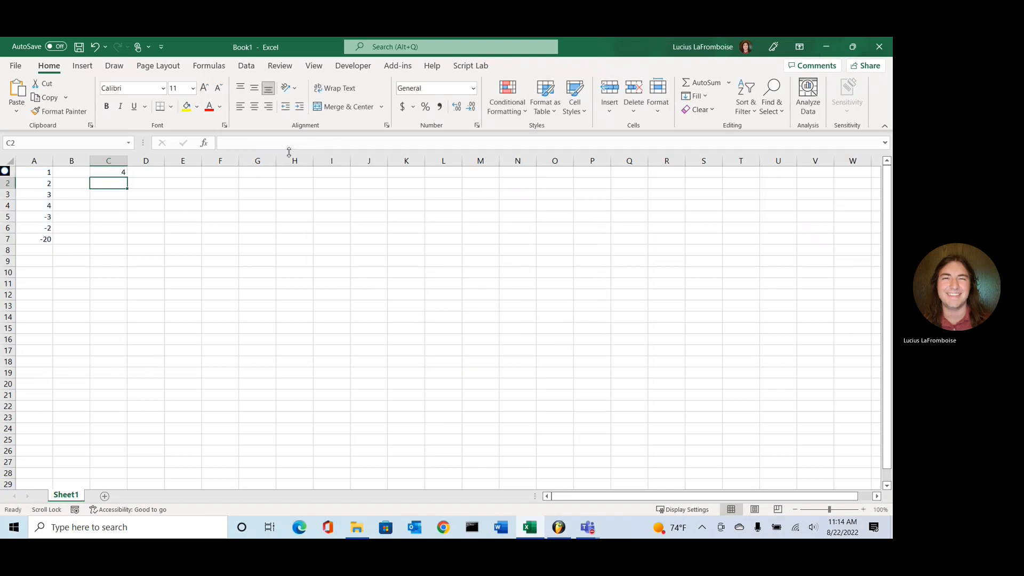
Review the criteria in the C1 formula and its Function Arguments, accepting them without edits
key(Up)
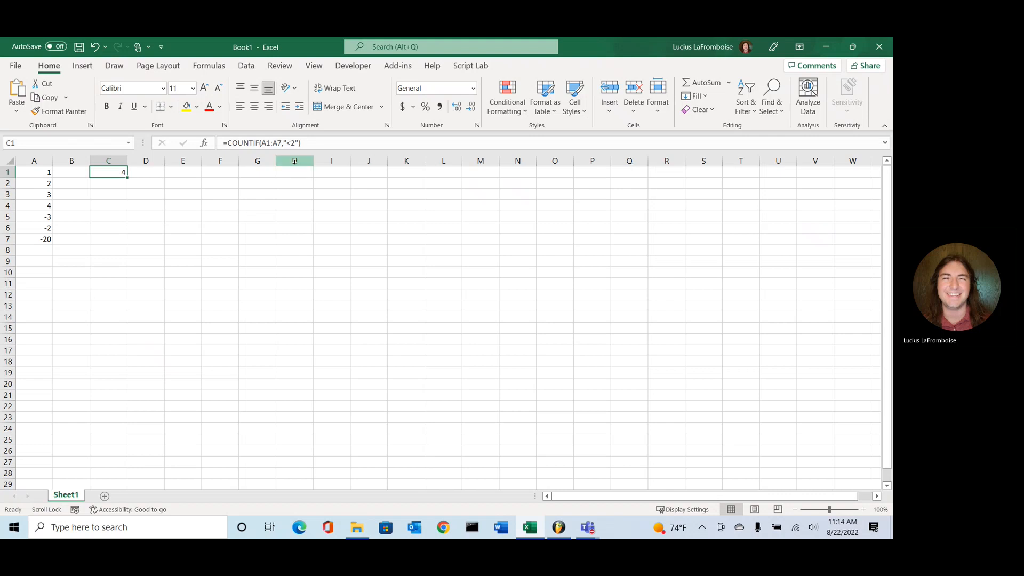
click(301, 143)
key(Left)
key(Left)
key(Left)
key(Left)
key(Left)
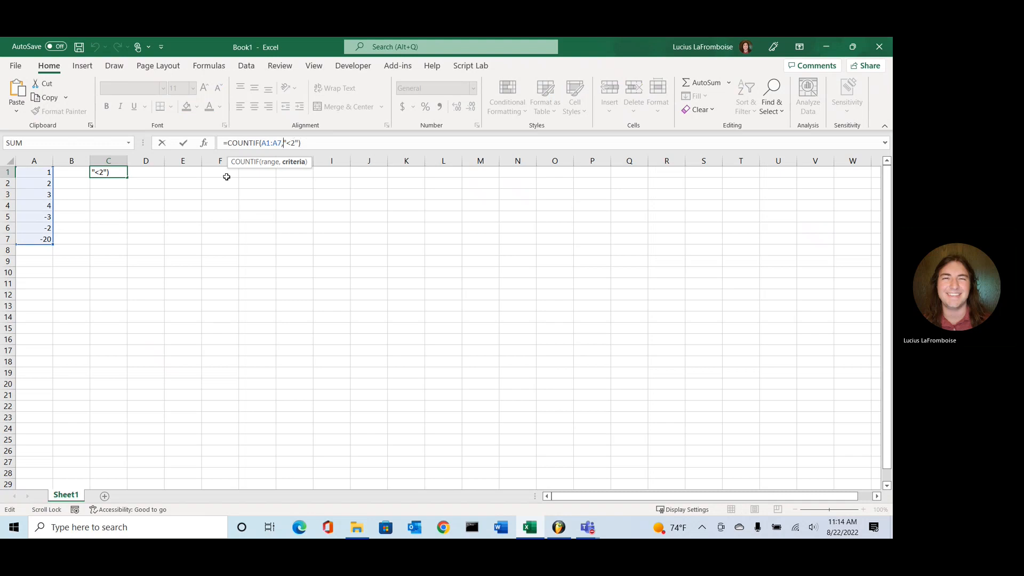
click(205, 144)
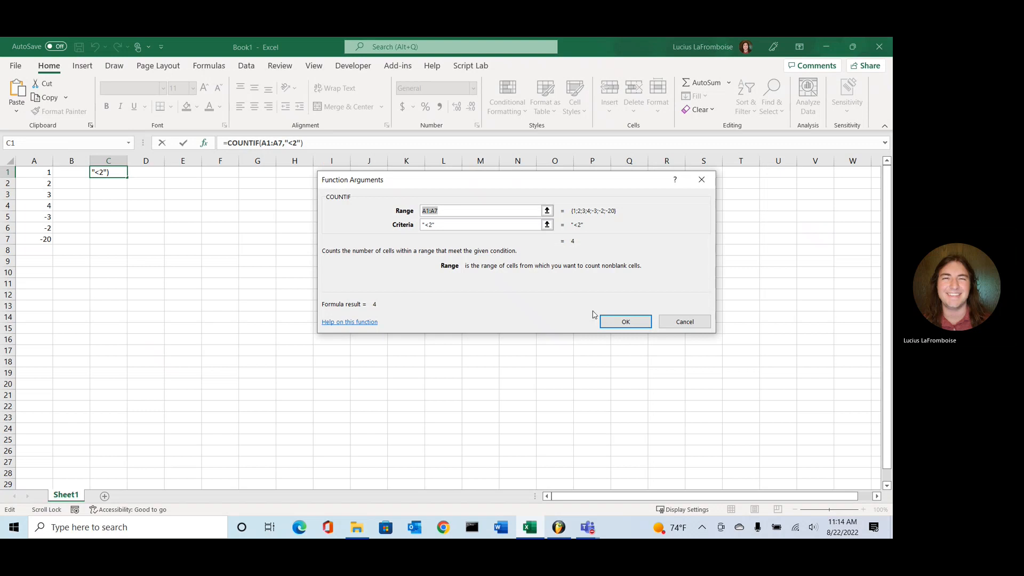
click(641, 327)
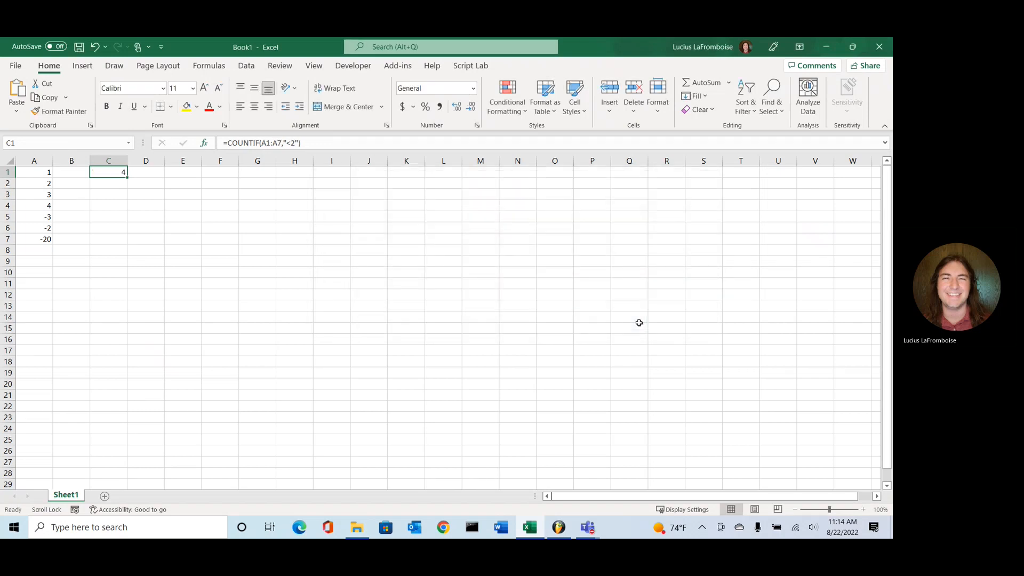